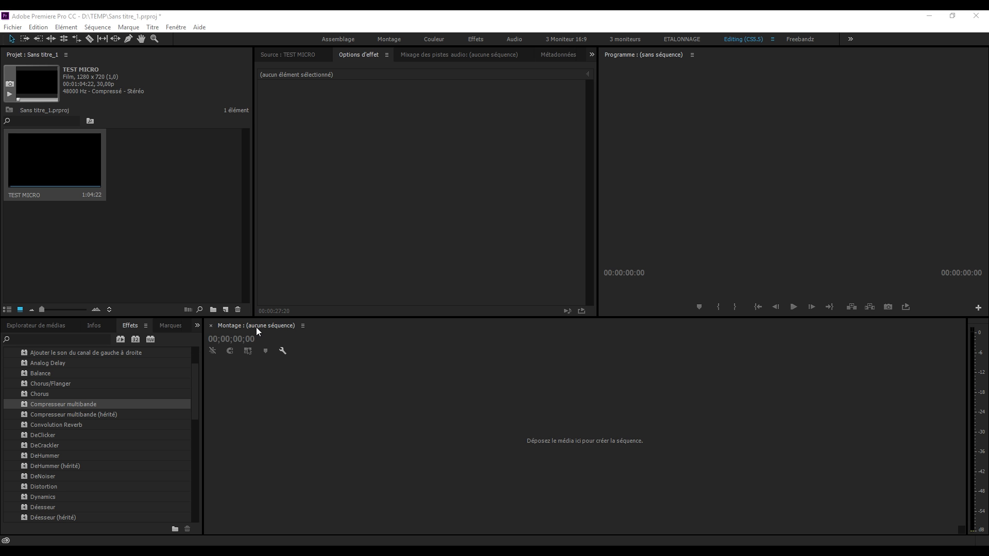
- Preview the TEST MICRO clip in the source monitor and create a sequence from it in the empty timeline
left_click(262, 326)
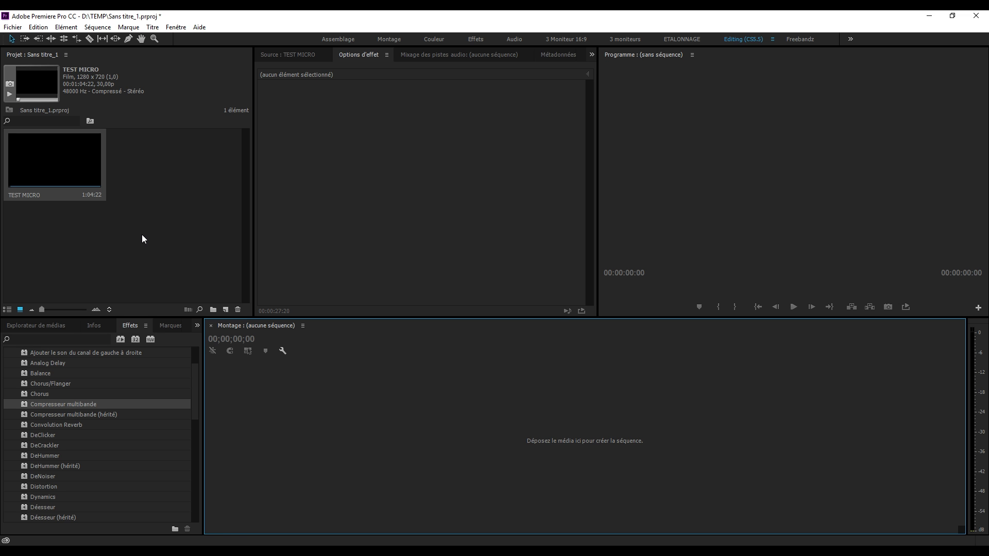
left_click(65, 180)
double_click(36, 165)
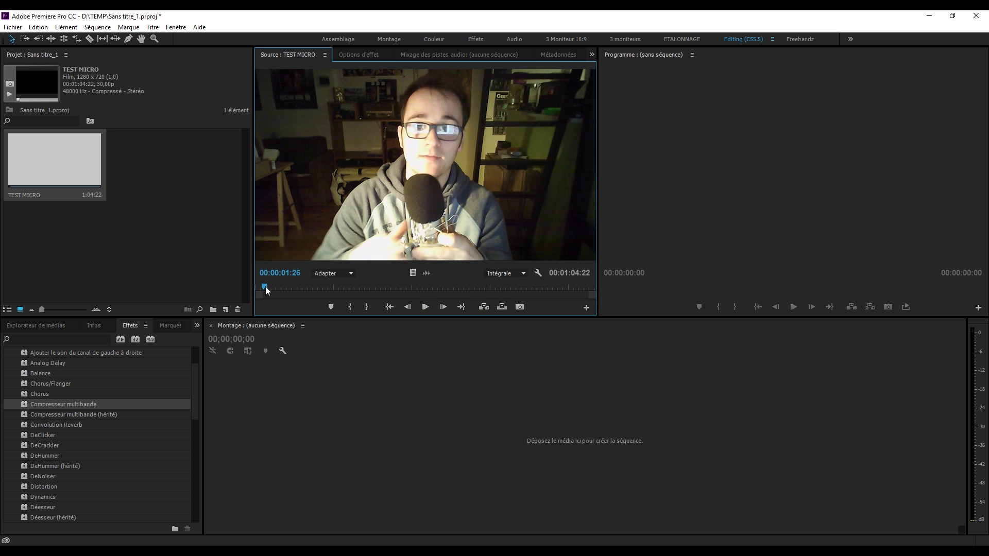
mouse_move(266, 287)
left_mouse_down()
mouse_move(274, 286)
mouse_move(254, 287)
left_mouse_up()
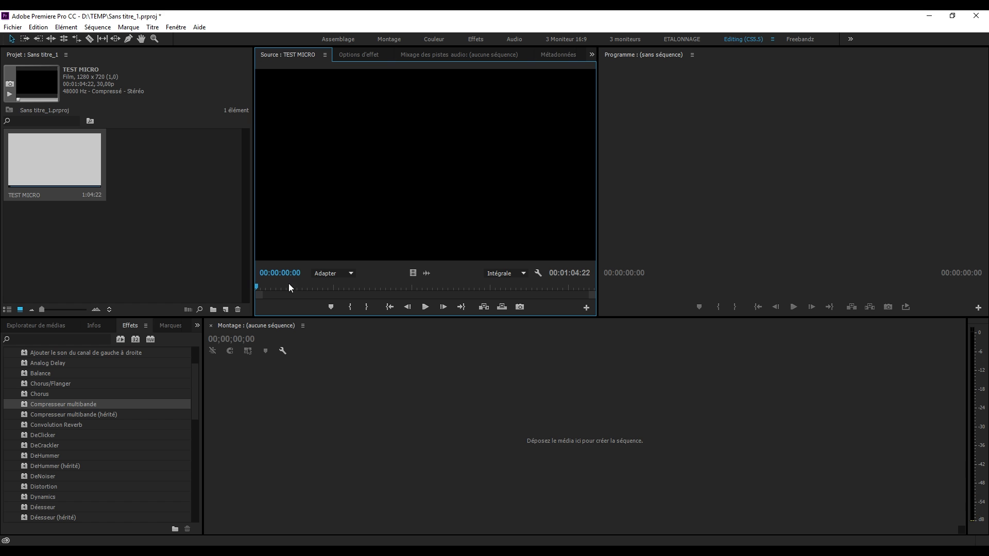
left_click_drag(70, 165, 225, 310)
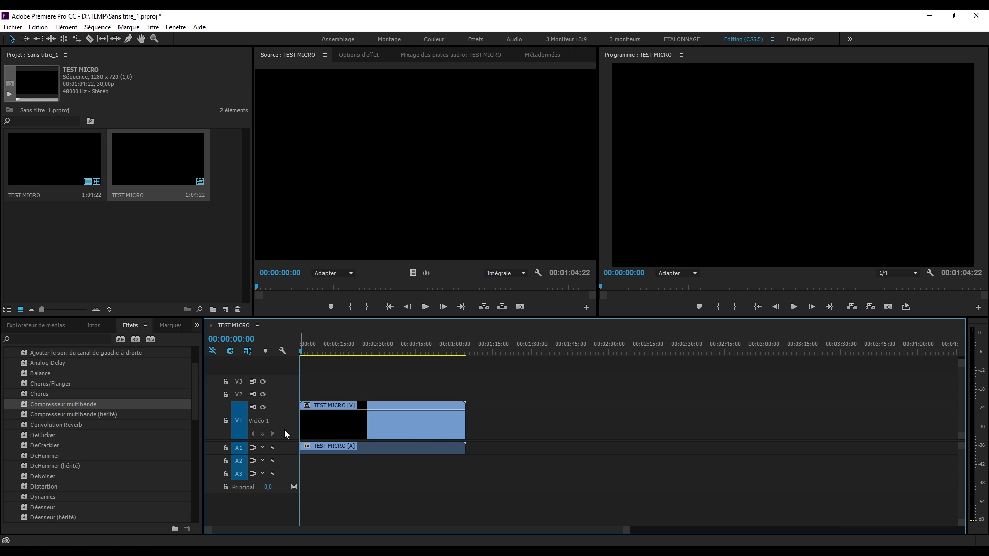
- Heighten the Audio 1 track and enlarge the timeline scale to display the TEST MICRO clip's waveform
scroll(284, 445, "up", 1)
scroll(350, 460, "up", 4)
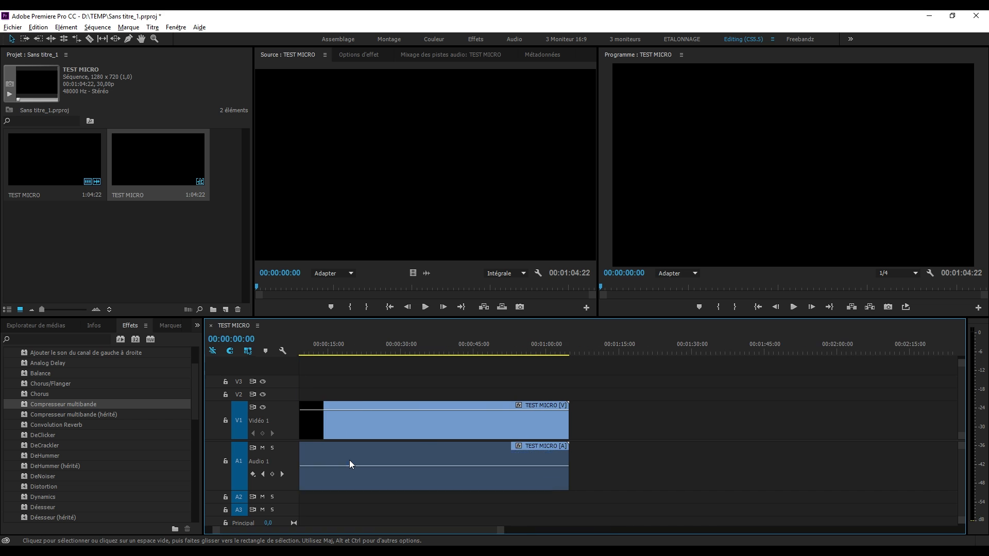
scroll(350, 462, "up", 1)
scroll(394, 447, "up", 3)
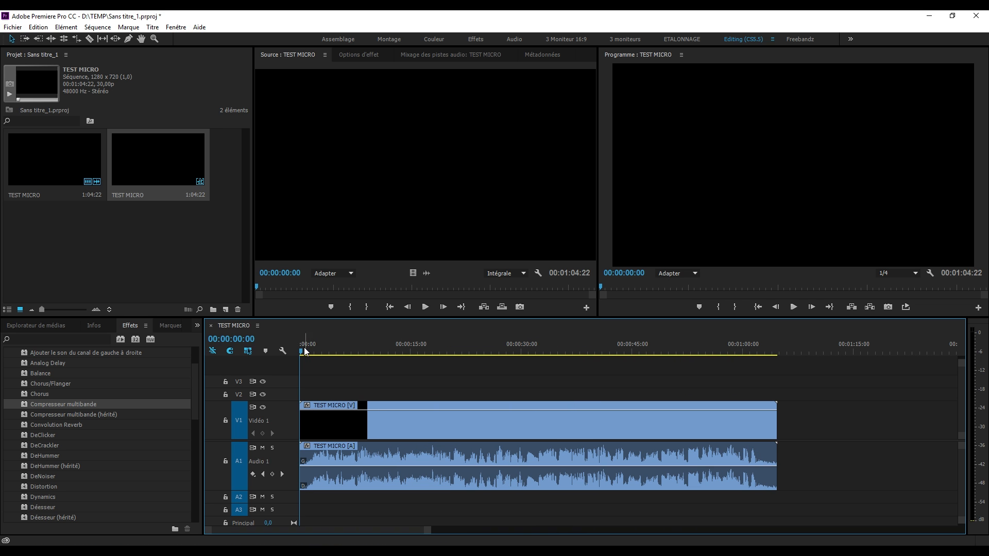
- Mute the system speakers and play the sequence from the start to about 15 seconds to check the original audio level
left_click(901, 550)
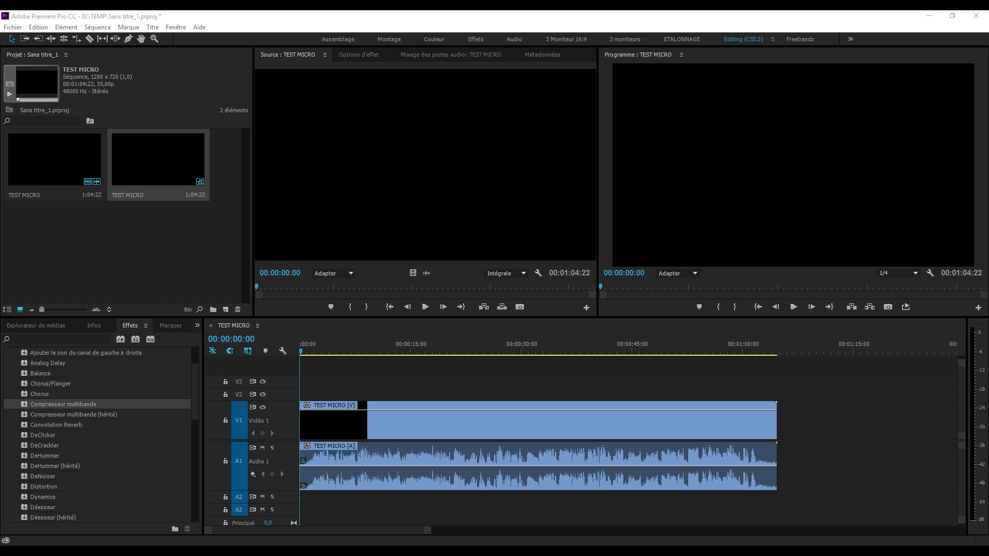
left_click(816, 534)
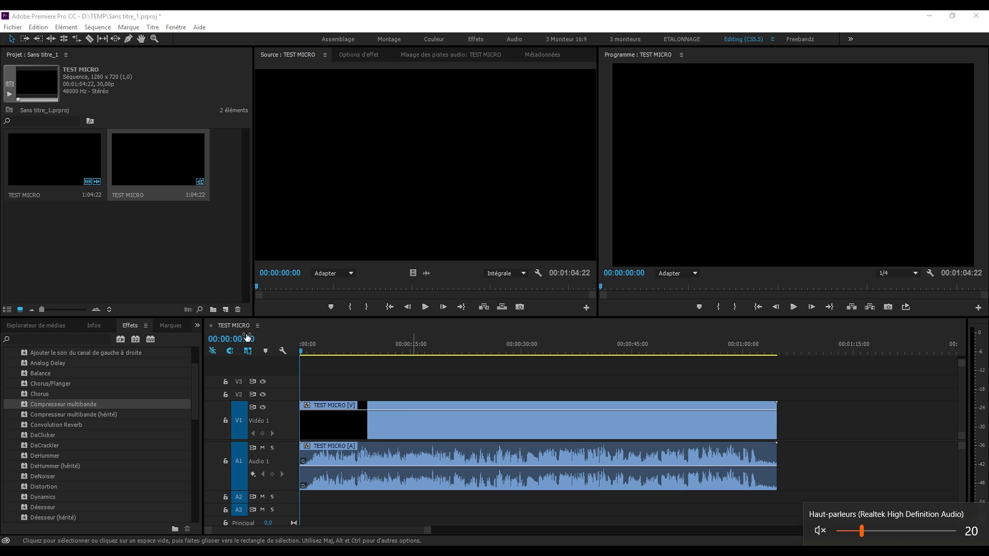
left_click(240, 331)
key("space")
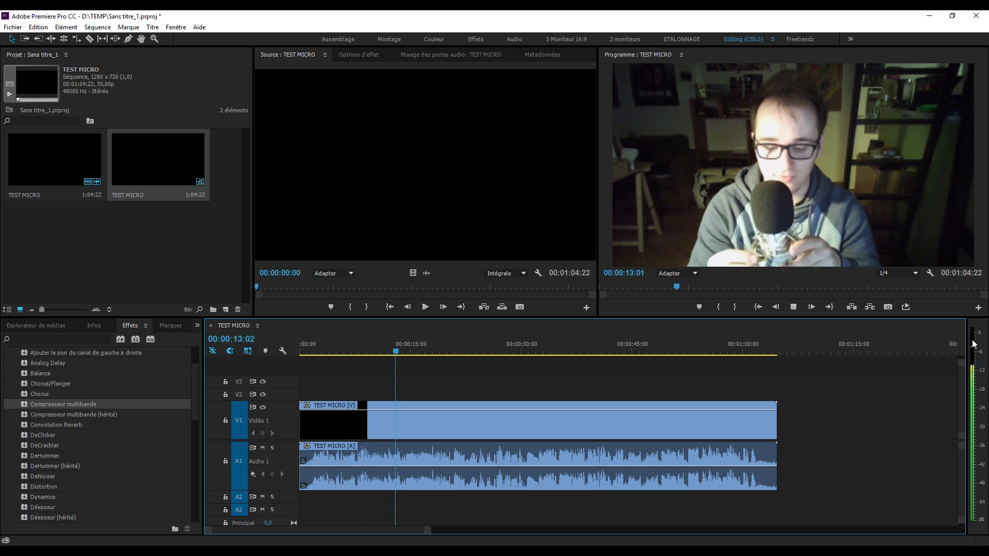
key("space")
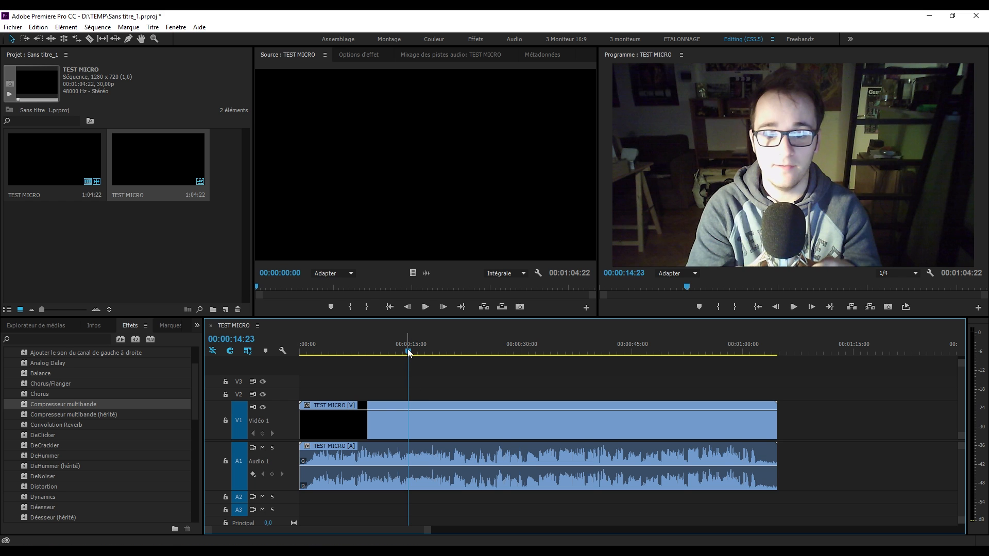
mouse_move(409, 352)
left_mouse_down()
mouse_move(445, 351)
mouse_move(411, 349)
left_mouse_up()
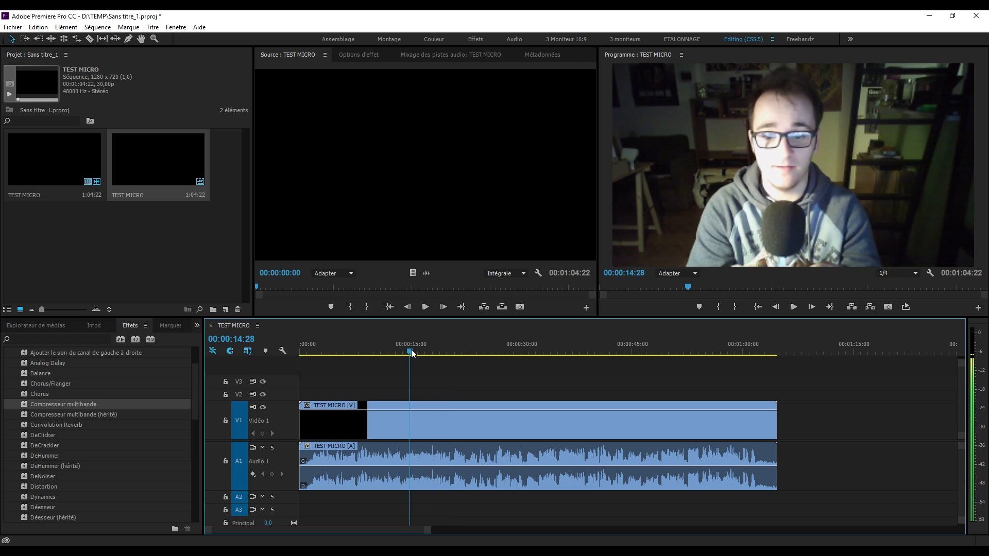
- Apply the Compresseur multibande audio effect to the TEST MICRO clip in the sequence
left_click(383, 422)
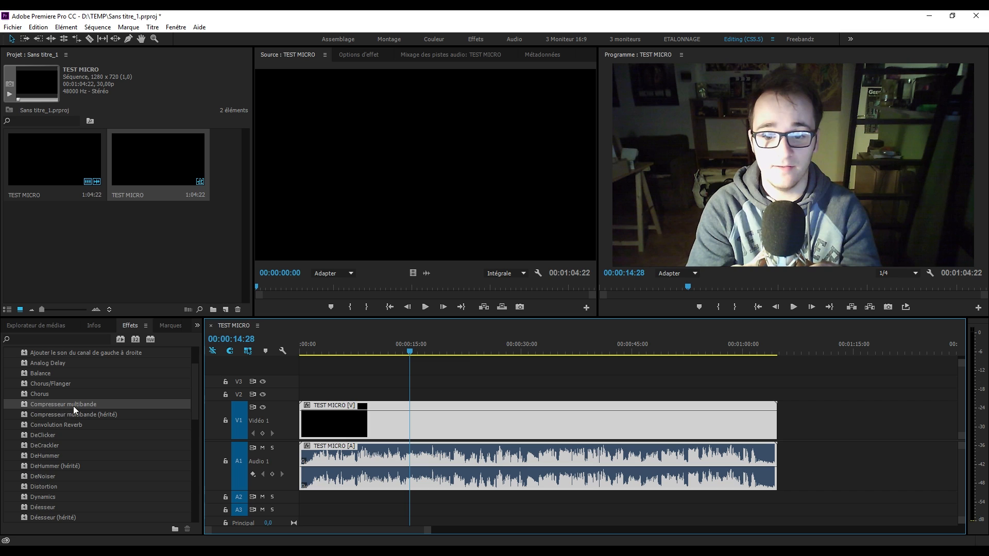
scroll(66, 405, "up", 2)
left_click(9, 374)
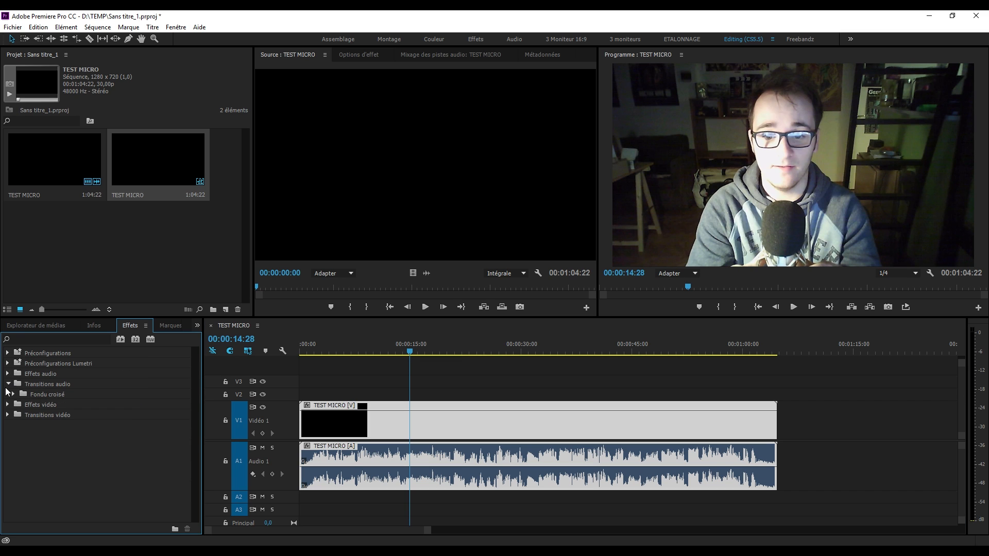
left_click(8, 385)
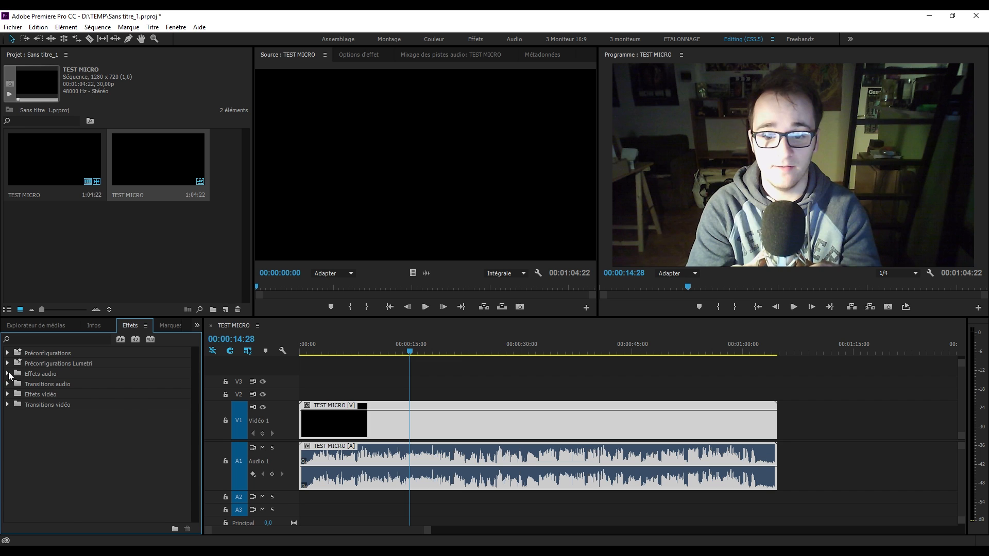
left_click(7, 374)
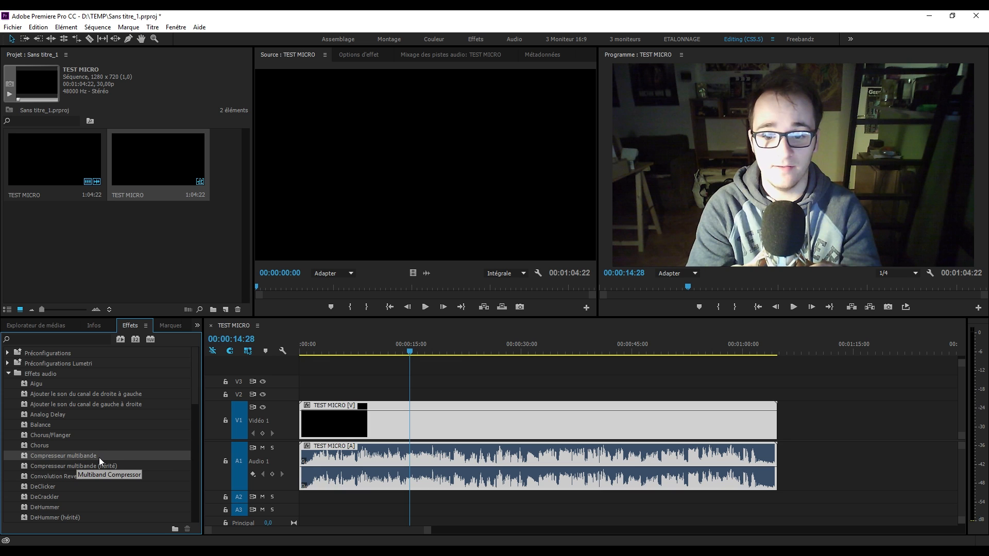
left_click_drag(99, 456, 392, 456)
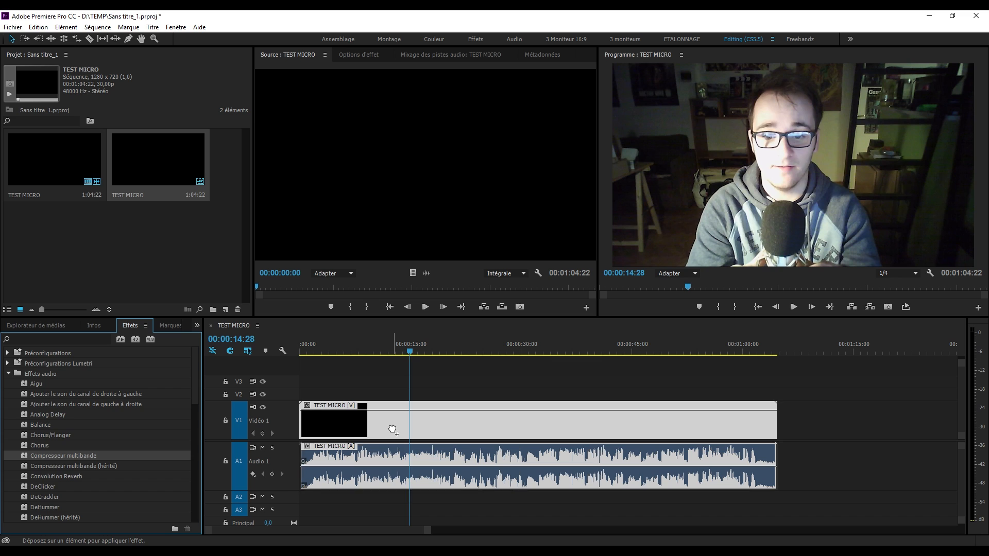
- Set the clip's Compresseur multibande effect to the Diffusion preset
left_click(354, 55)
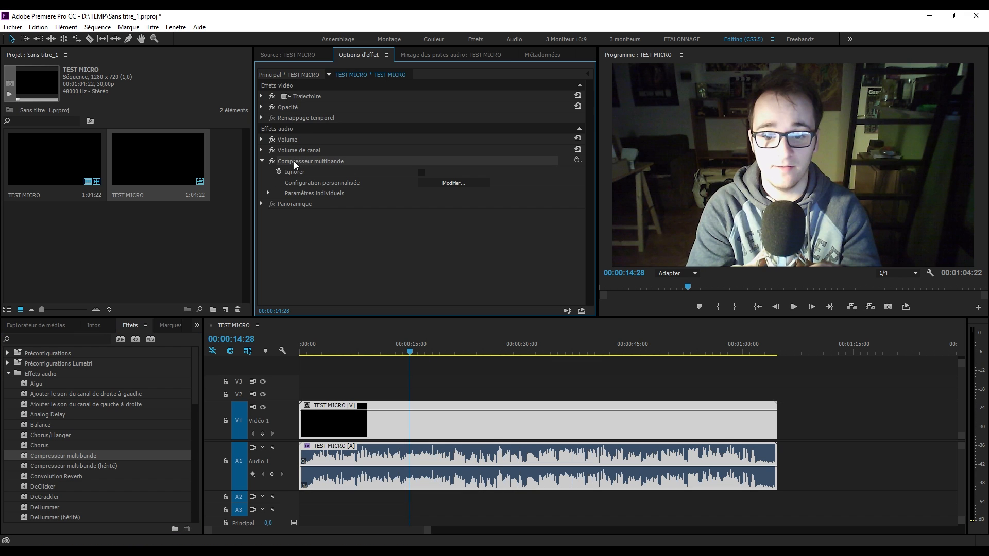
left_click(579, 162)
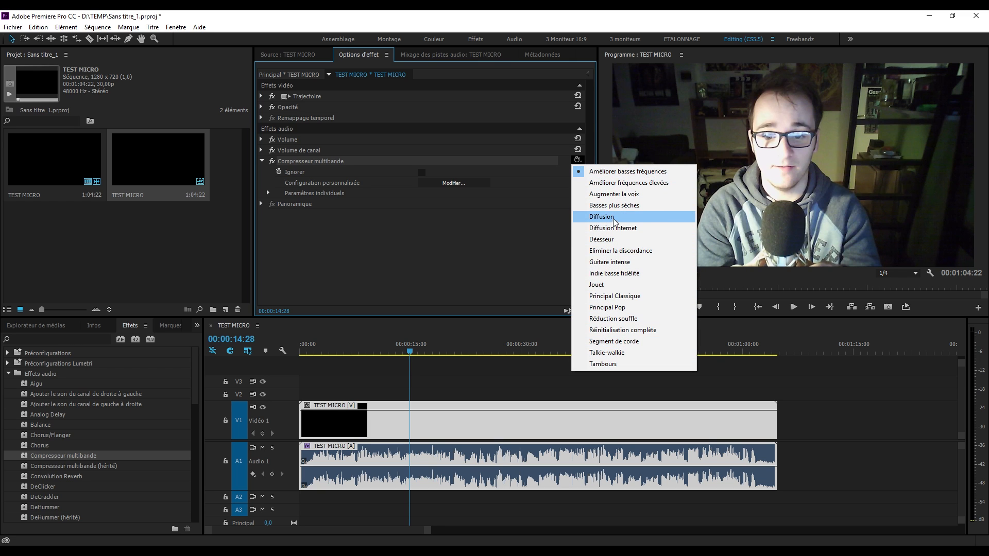
left_click(654, 220)
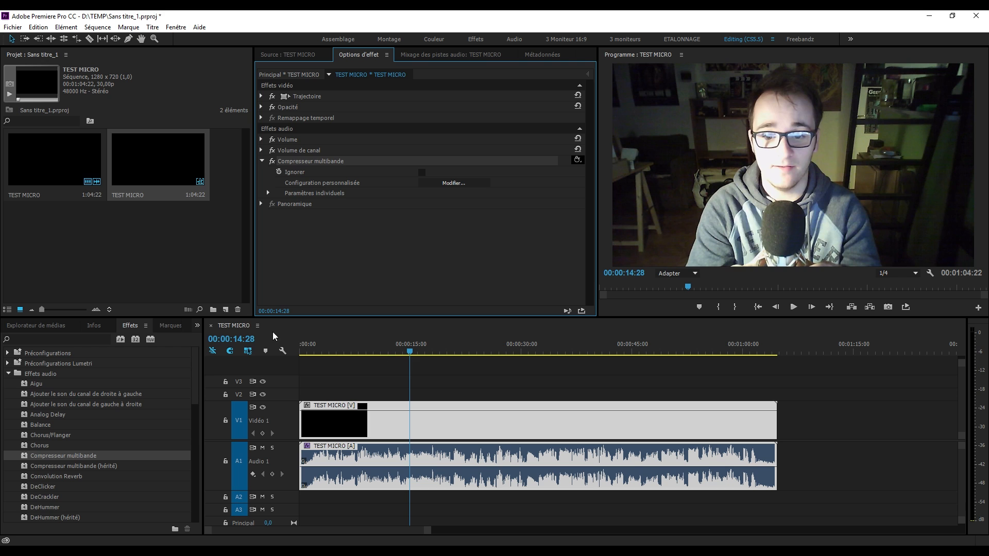
- Play the sequence to check the compressed audio level, and move the playhead to 00:00:21:14
left_click(372, 348)
key("space")
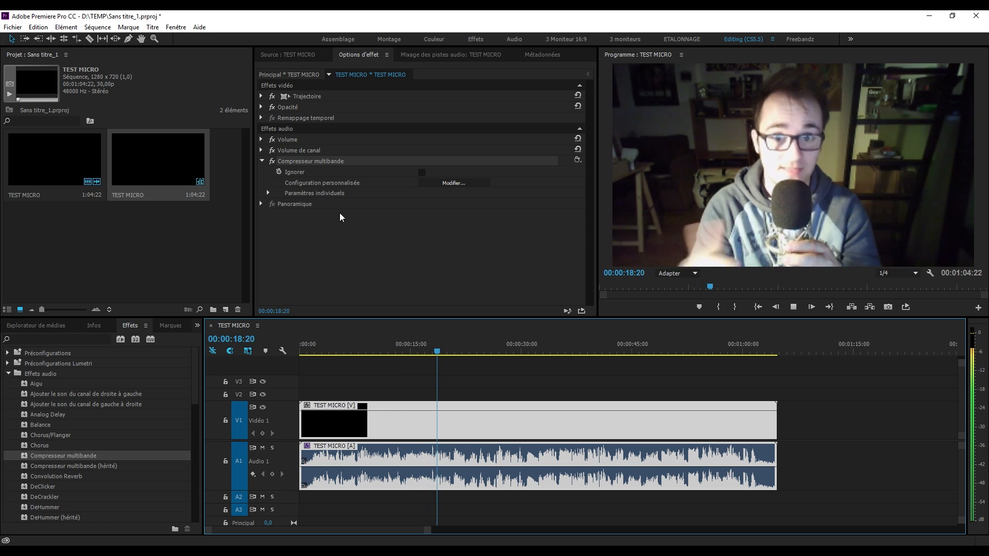
key("space")
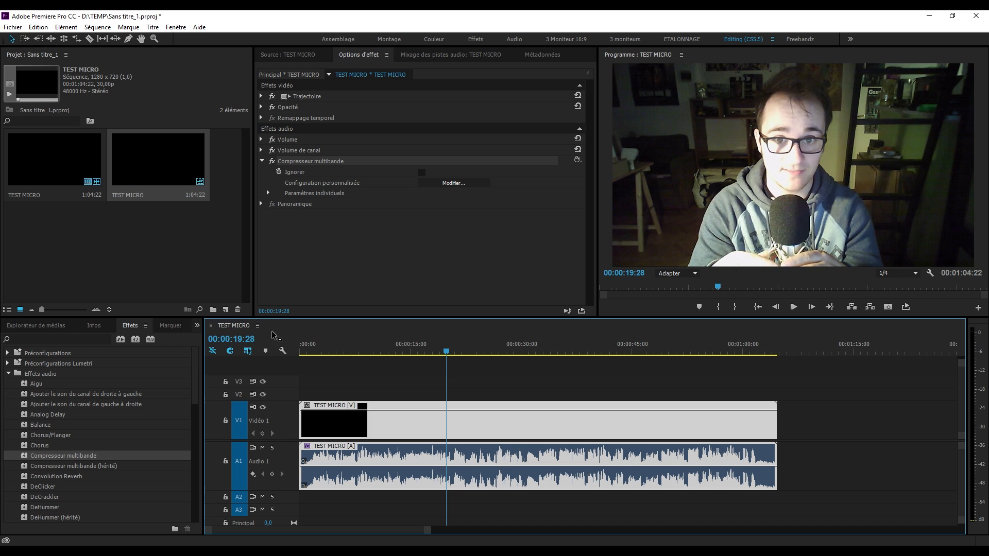
mouse_move(446, 352)
left_mouse_down()
mouse_move(411, 354)
mouse_move(457, 355)
left_mouse_up()
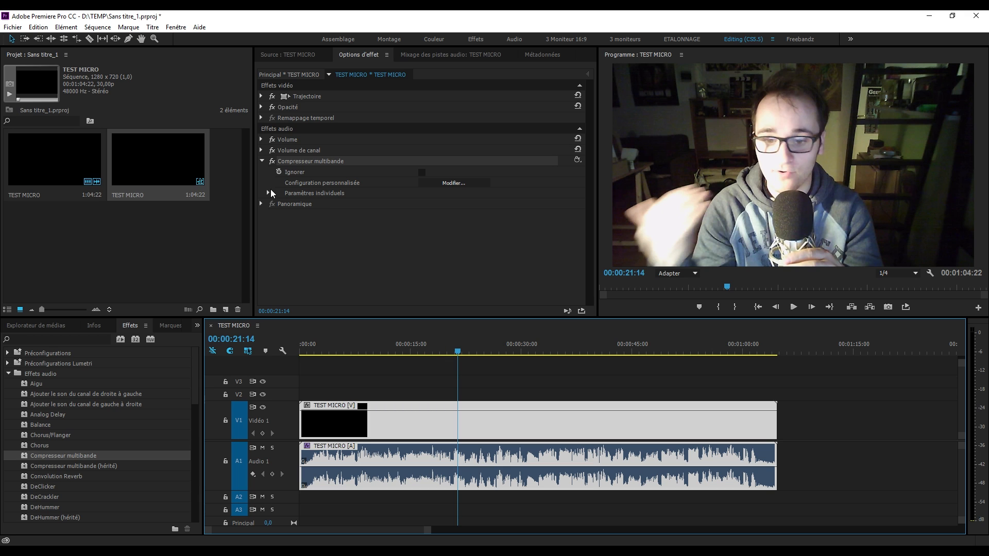
- Expand the Compresseur multibande's individual parameters and lower its Gain de sortie to -3,04 dB
left_click(270, 194)
scroll(381, 223, "down", 5)
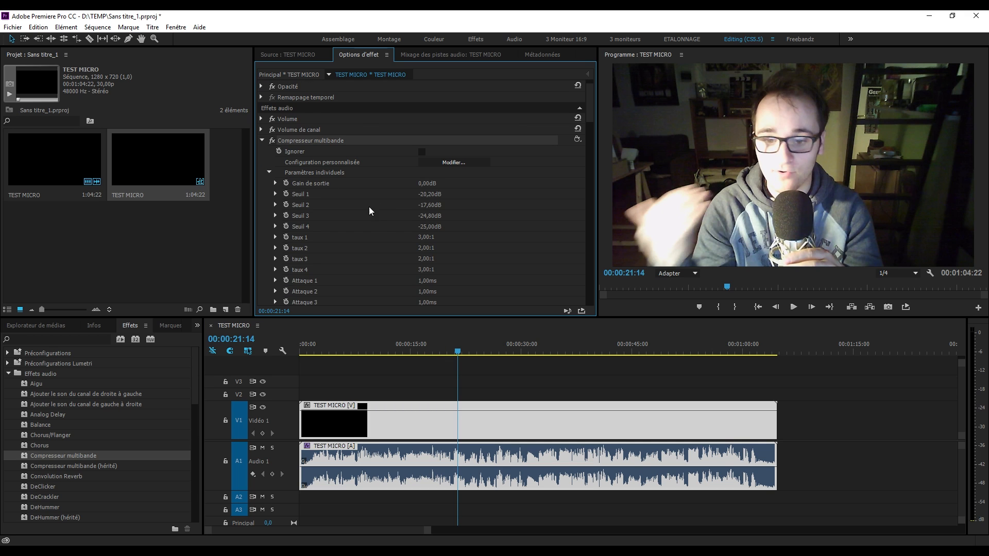
scroll(331, 268, "down", 10)
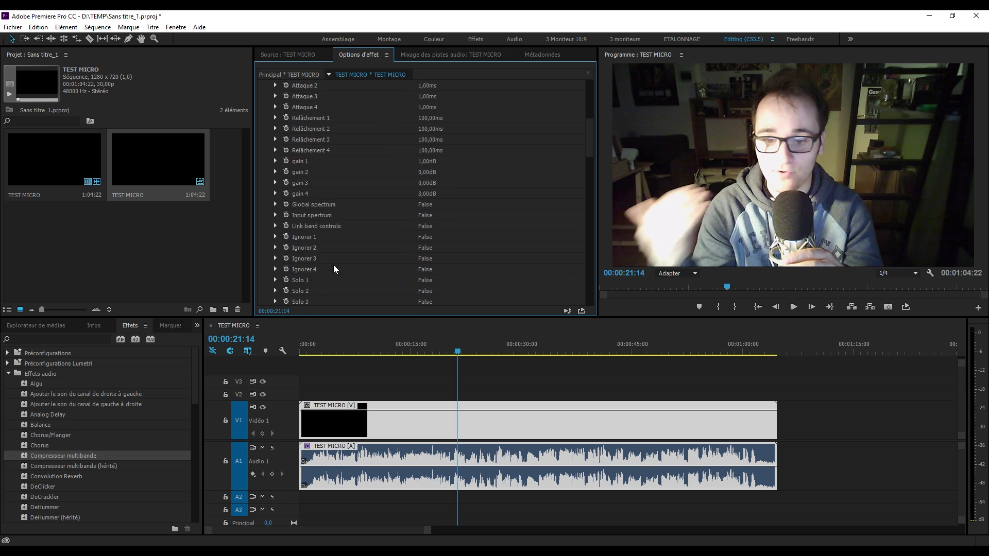
scroll(333, 265, "down", 3)
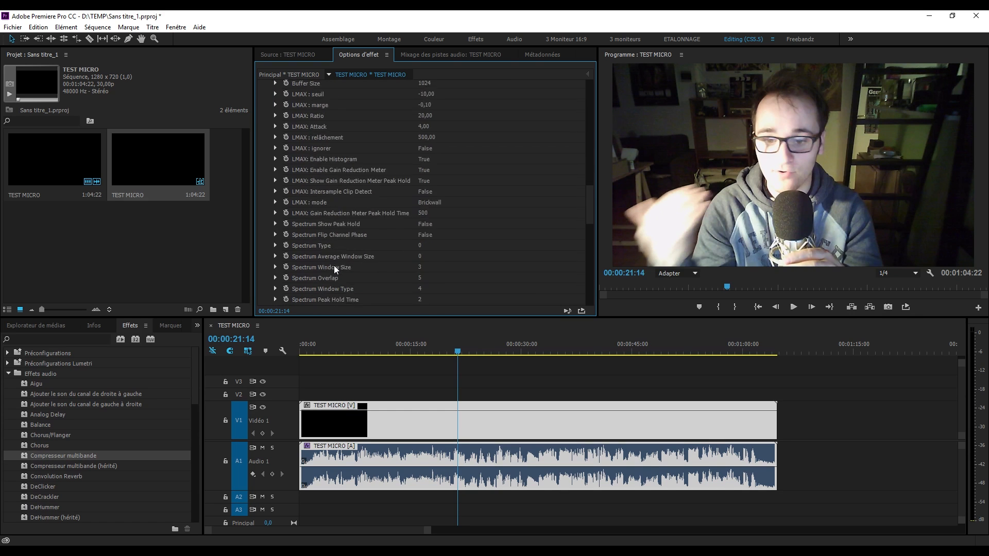
scroll(381, 276, "up", 5)
scroll(373, 255, "up", 12)
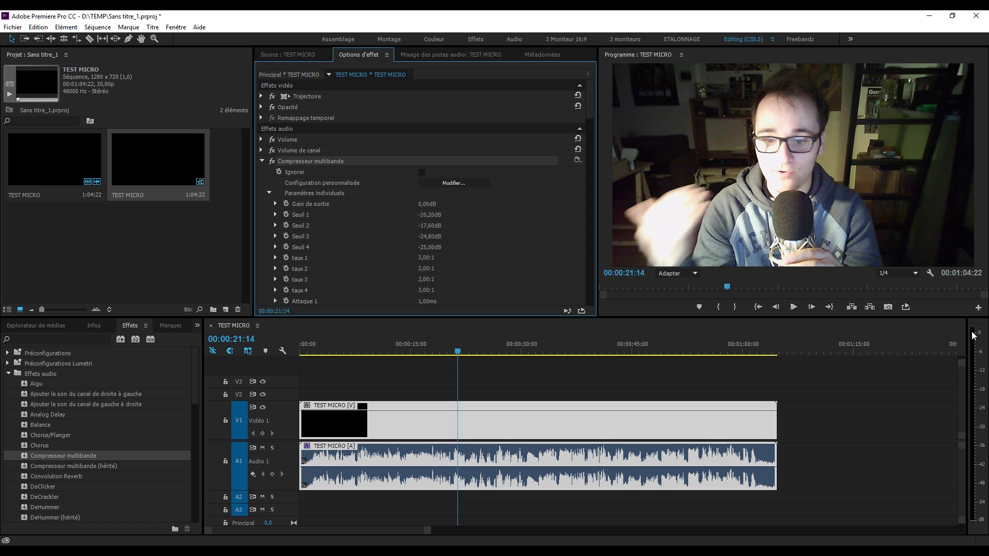
left_click(276, 204)
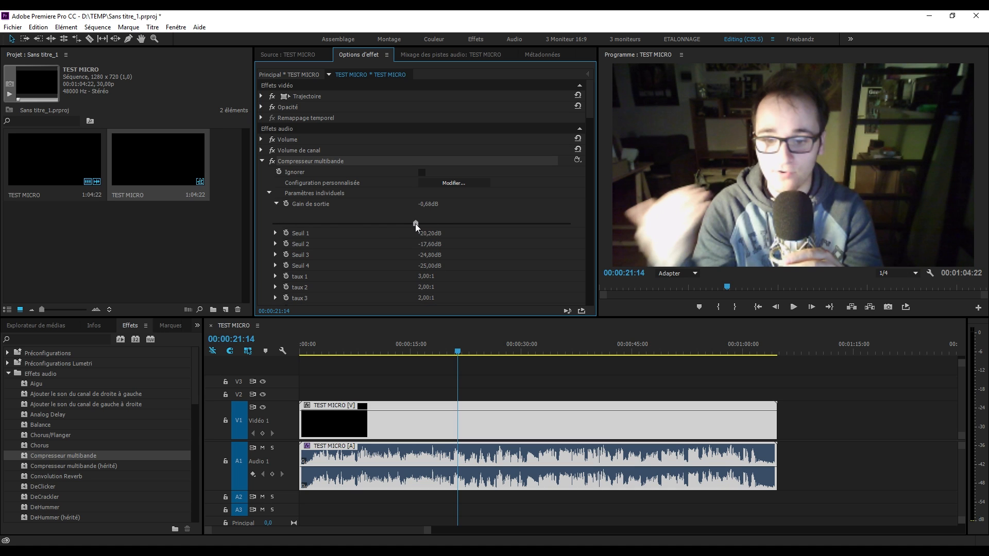
left_click_drag(416, 224, 401, 223)
- Play the sequence to check the level with the reduced output gain, and return the playhead to 00:00:04:18
key("space")
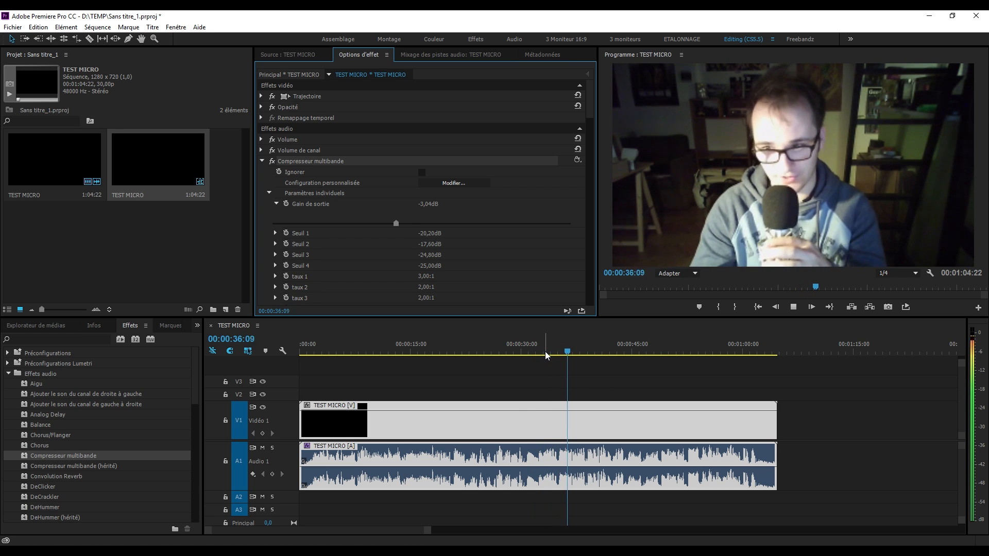
key("space")
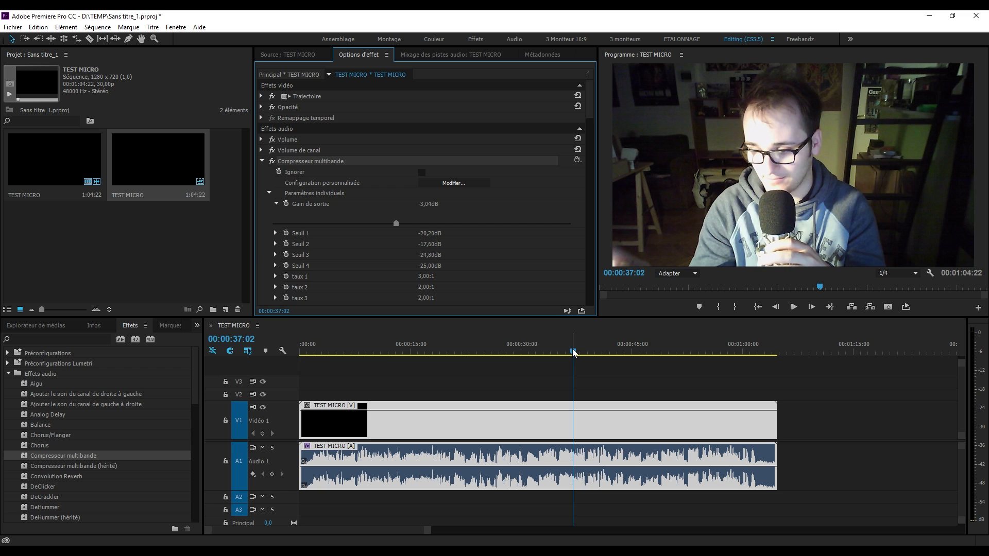
left_click_drag(565, 352, 335, 353)
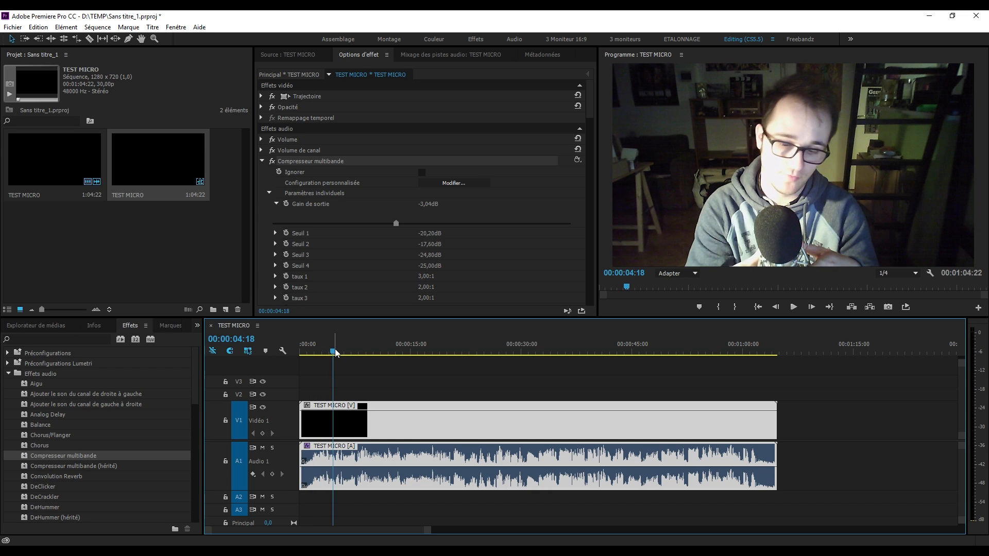